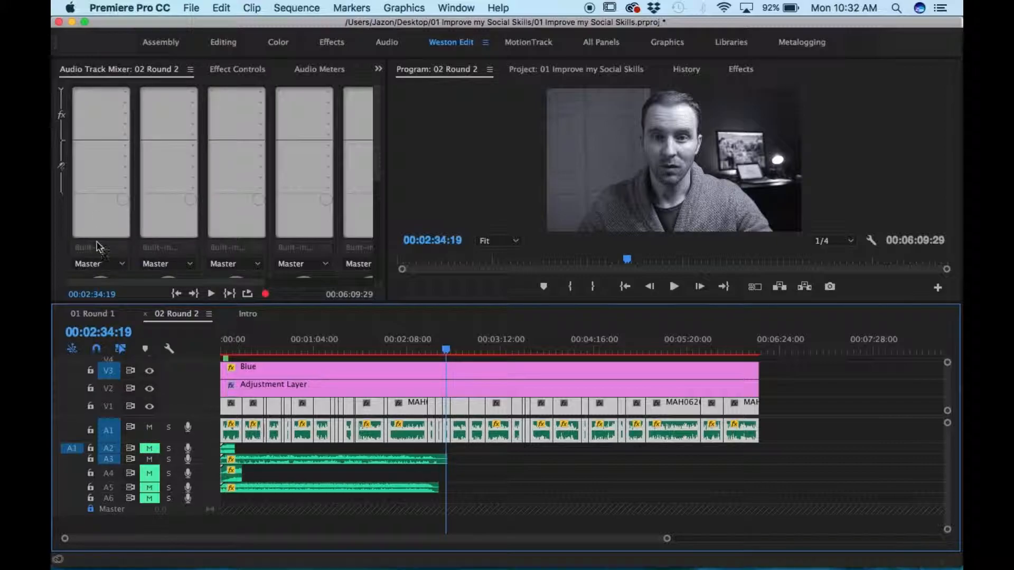
# Add a Single-band Compressor to the first effect slot of the Audio 1 track and apply its Voice Leveler preset
pyautogui.click(126, 94)
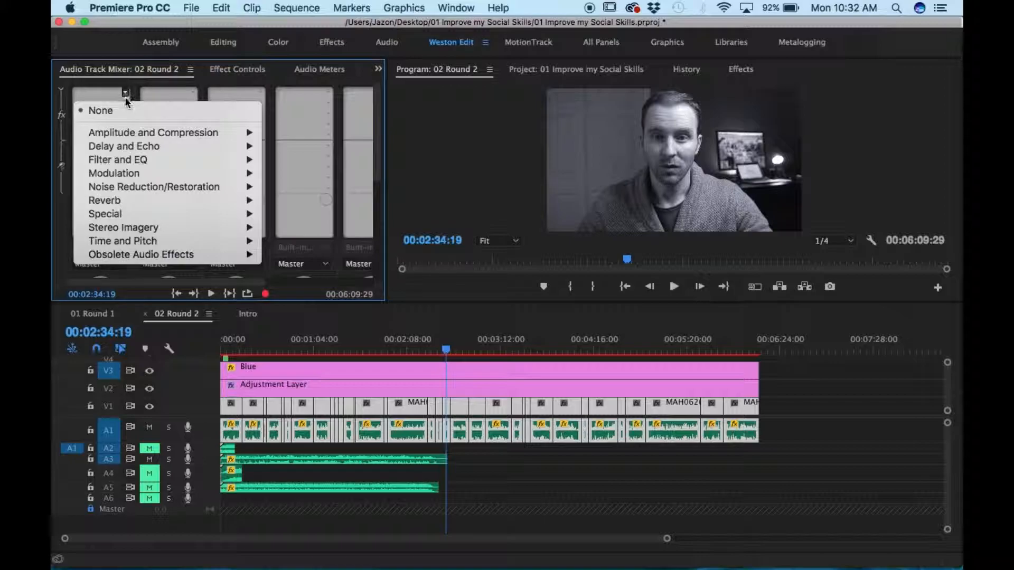
pyautogui.moveTo(128, 132)
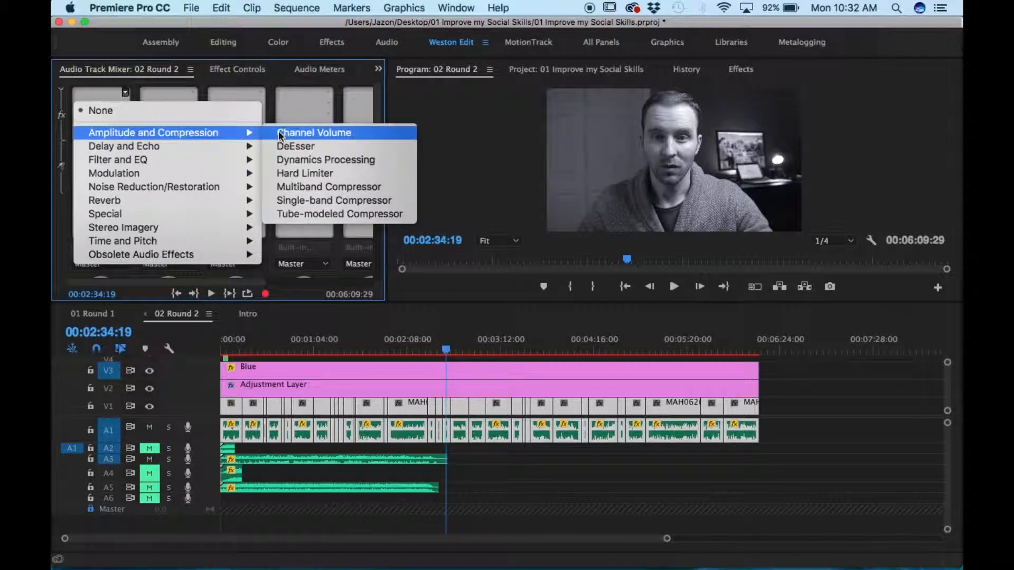
pyautogui.click(327, 201)
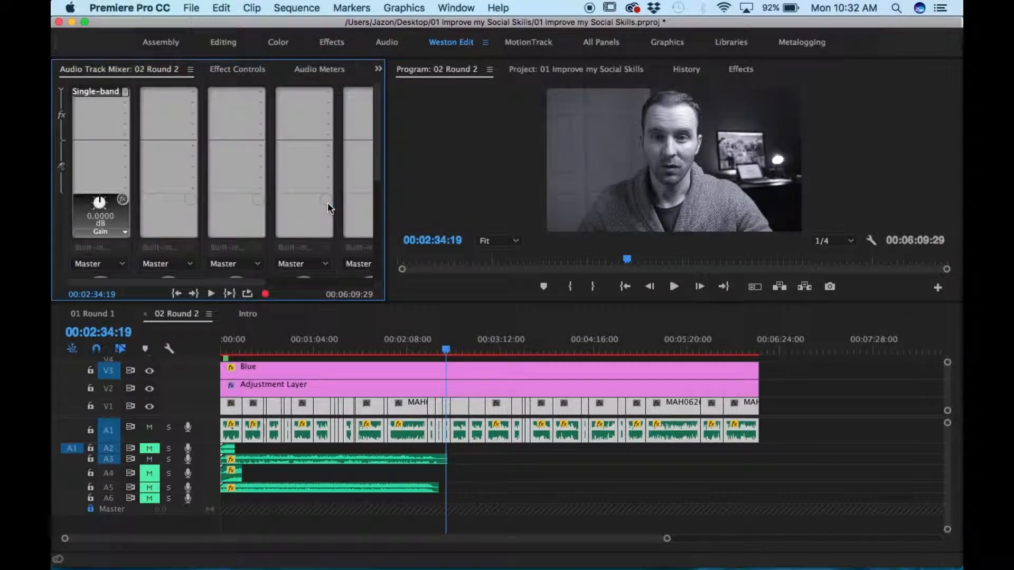
pyautogui.doubleClick(94, 90)
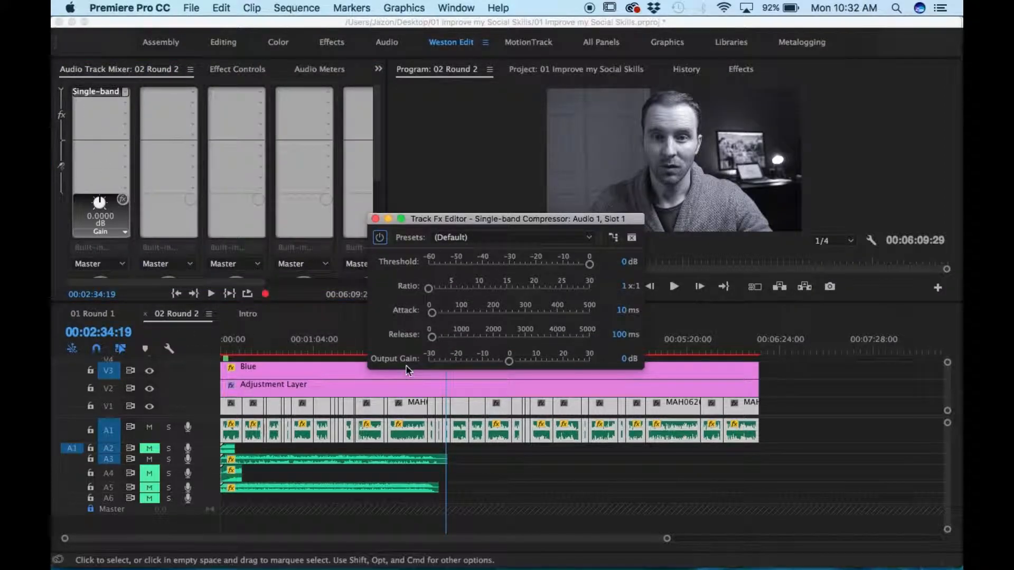
pyautogui.click(532, 239)
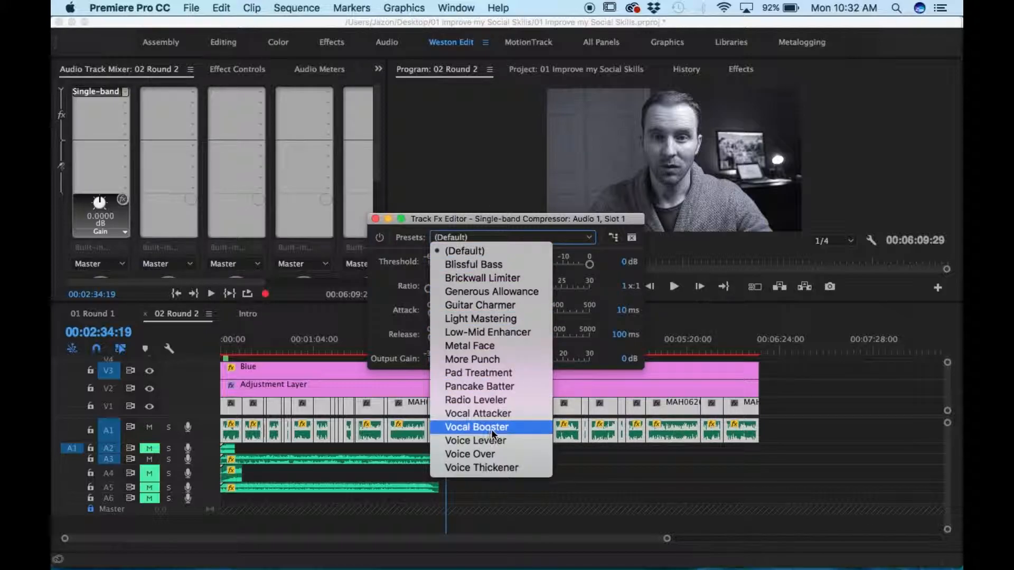
pyautogui.click(500, 438)
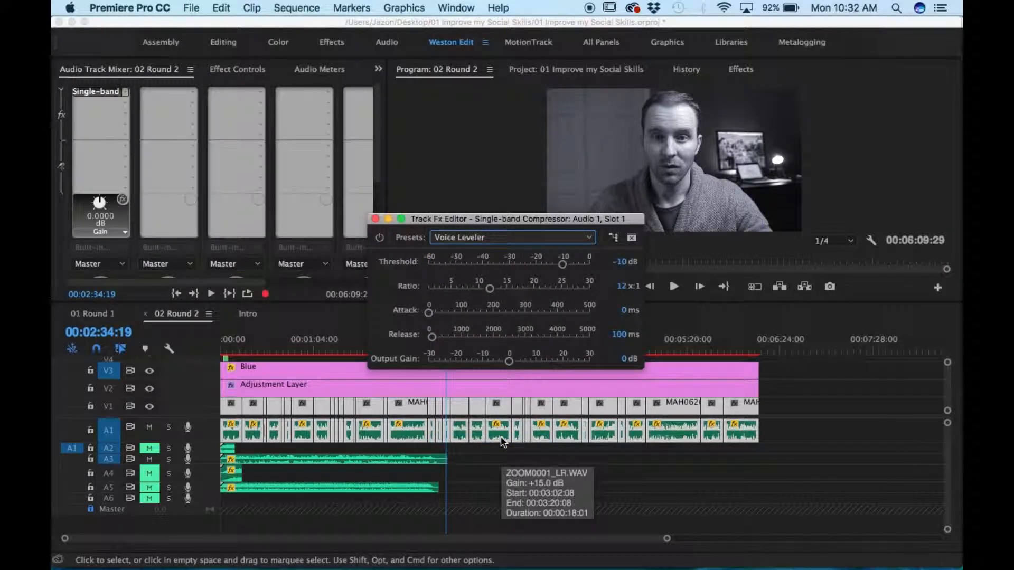
pyautogui.click(375, 219)
# Add a Parametric Equalizer to the second effect slot of the Audio 1 track
pyautogui.click(125, 103)
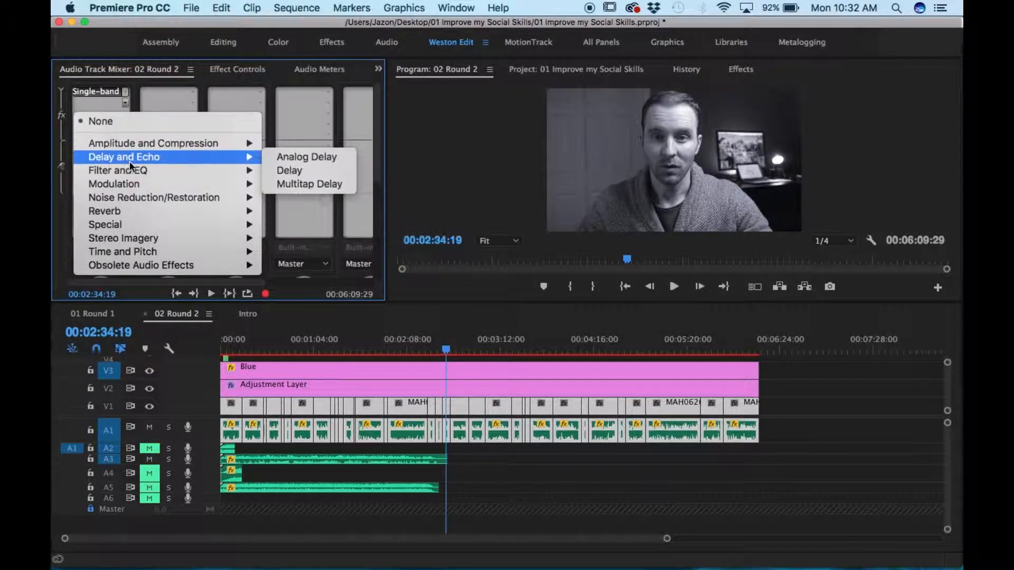
pyautogui.moveTo(149, 173)
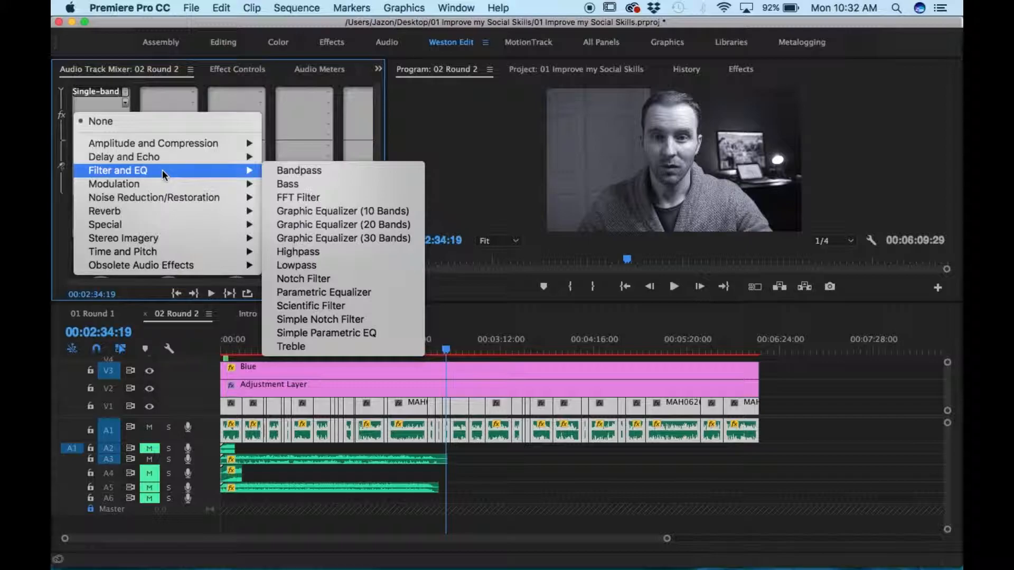
pyautogui.click(347, 294)
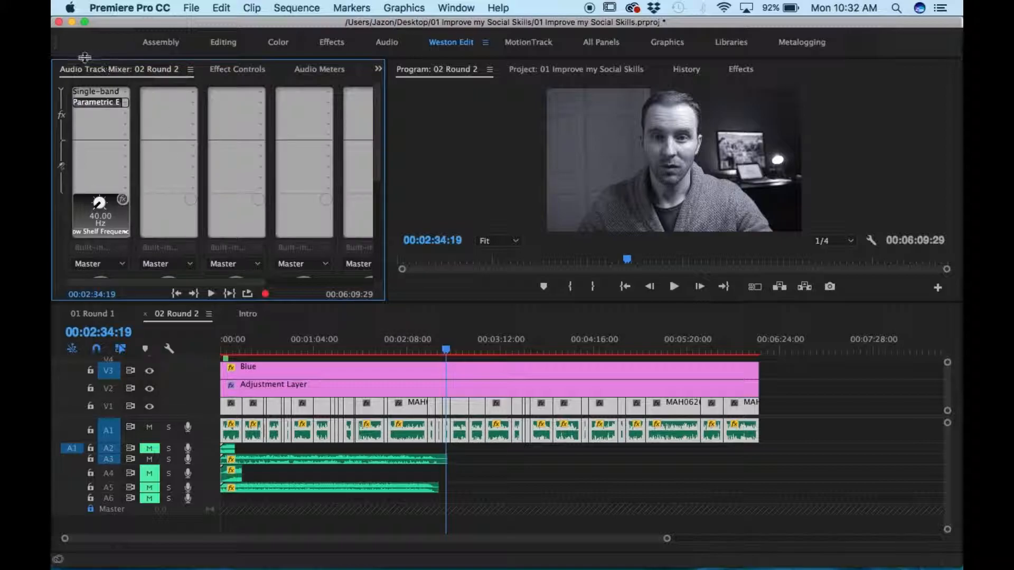
# Open the equalizer and, during playback, set band 5 to about 9560 Hz at 1.7 dB and the high shelf to about 22553 Hz at -12.9 dB
pyautogui.doubleClick(97, 102)
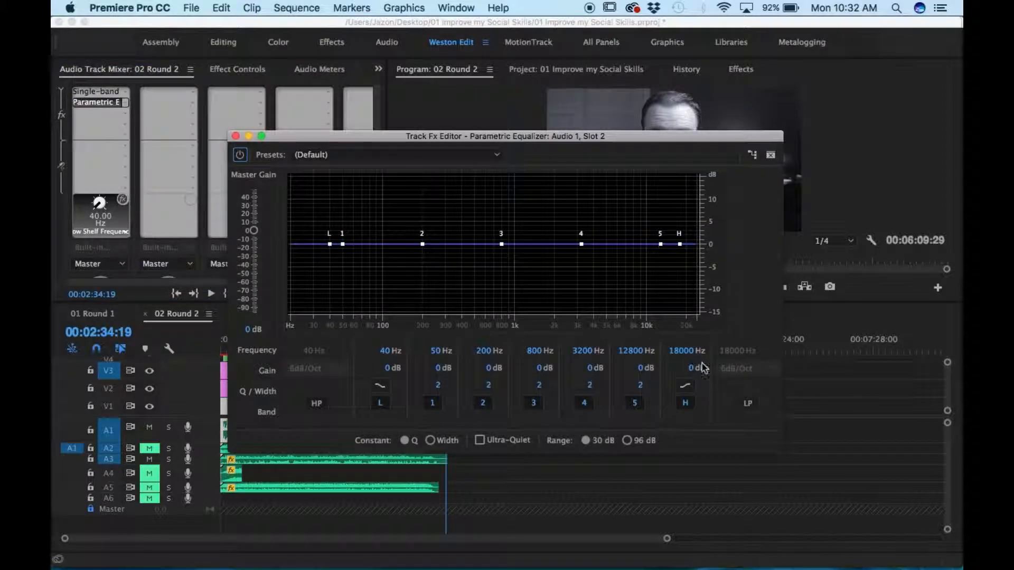
pyautogui.press('space')
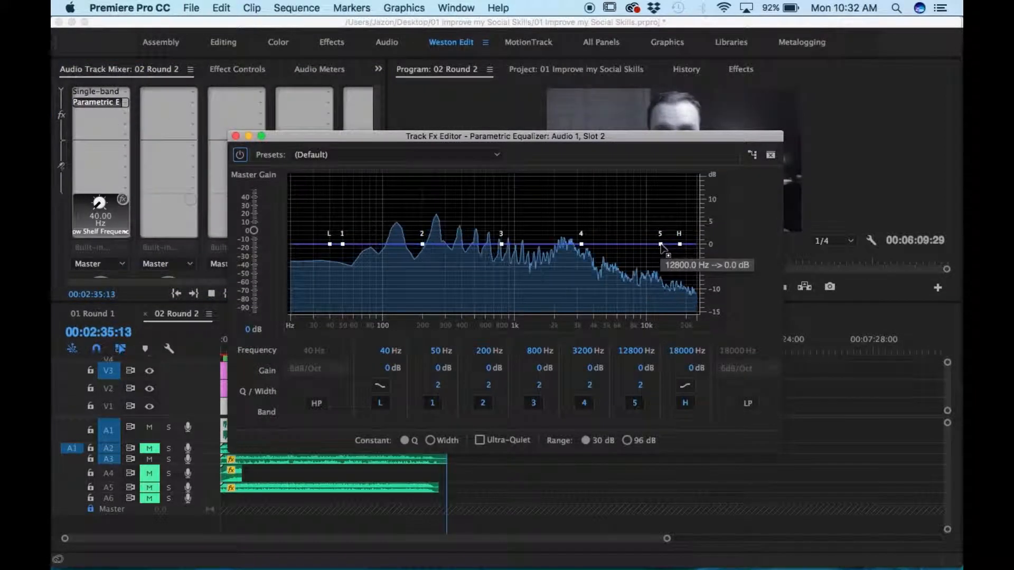
pyautogui.moveTo(660, 244); pyautogui.dragTo(693, 303)
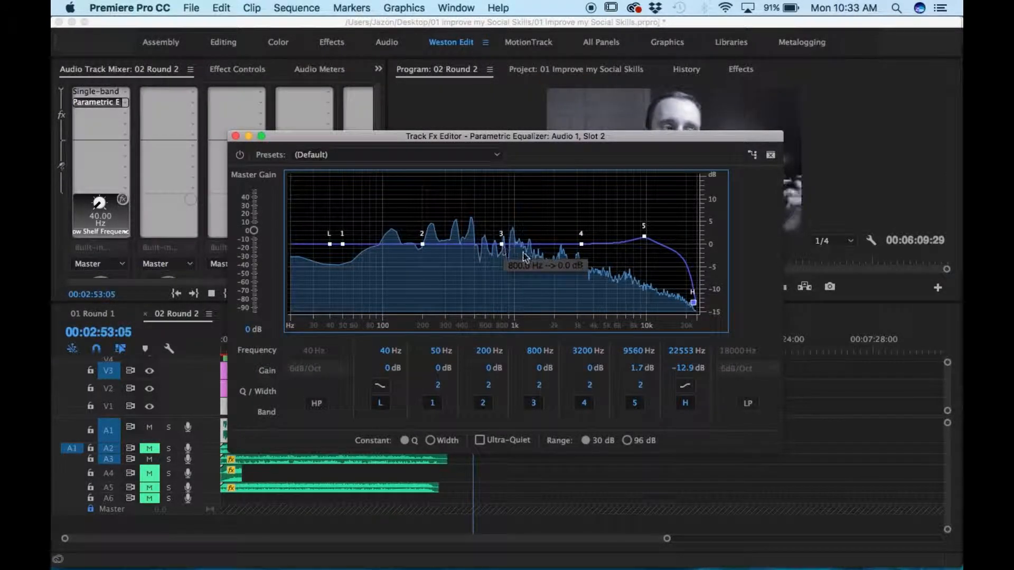
# Set equalizer band 4 to about 1307 Hz at -2.2 dB, band 3 to about 437 Hz at 0.5 dB and band 2 to about 100 Hz at 1.6 dB
pyautogui.moveTo(582, 245); pyautogui.dragTo(519, 174)
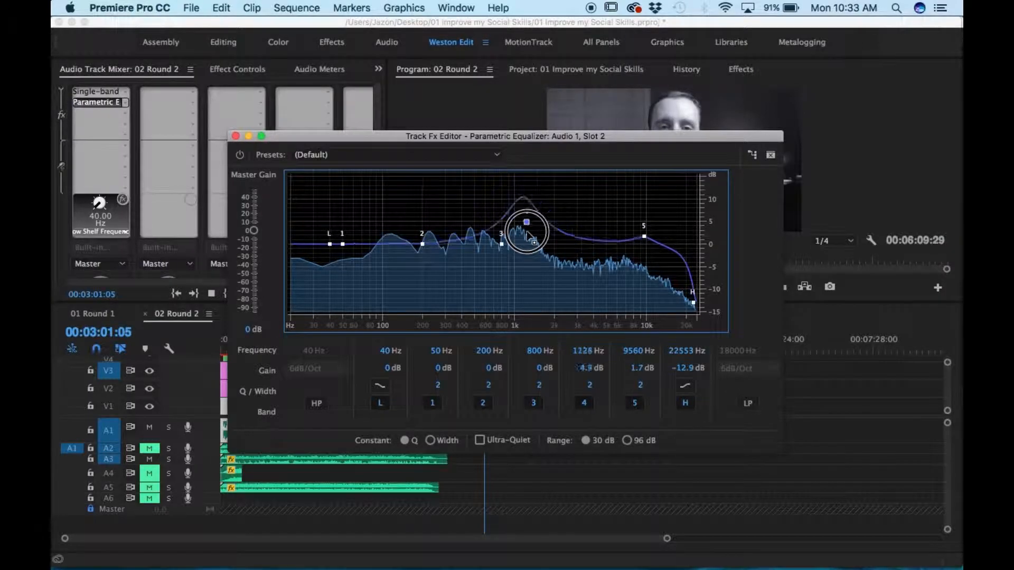
pyautogui.moveTo(445, 178); pyautogui.dragTo(426, 179)
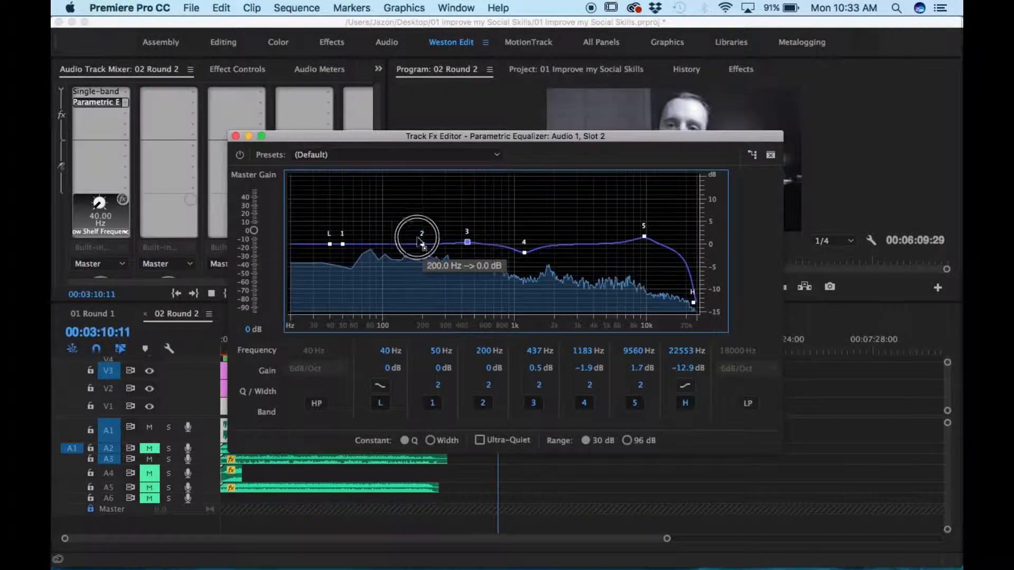
pyautogui.moveTo(391, 179); pyautogui.dragTo(381, 236)
# Compare the voice with equalizer band 4 off and on, and narrow that band by setting its Q to 7.4
pyautogui.click(584, 402)
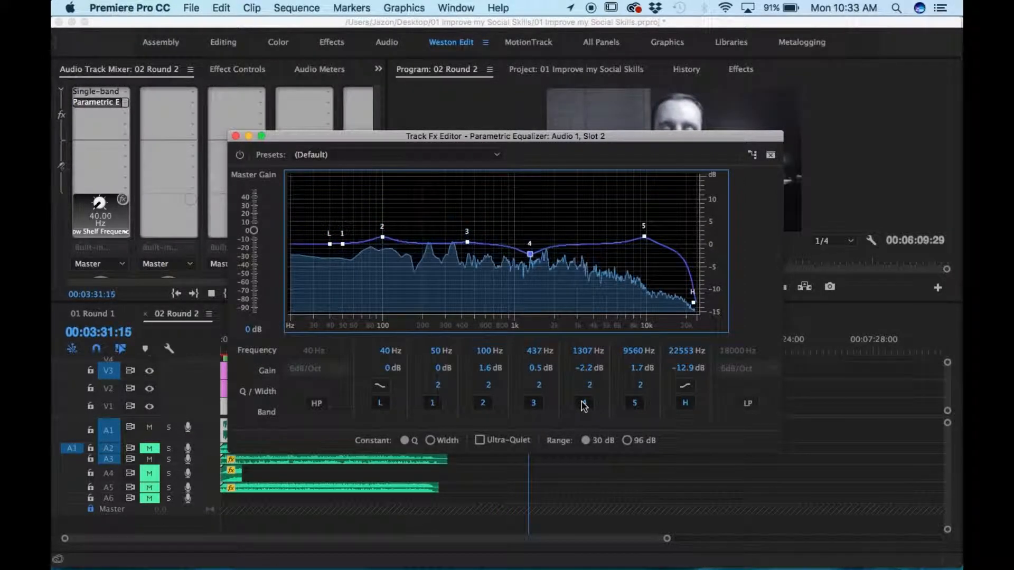
pyautogui.click(583, 403)
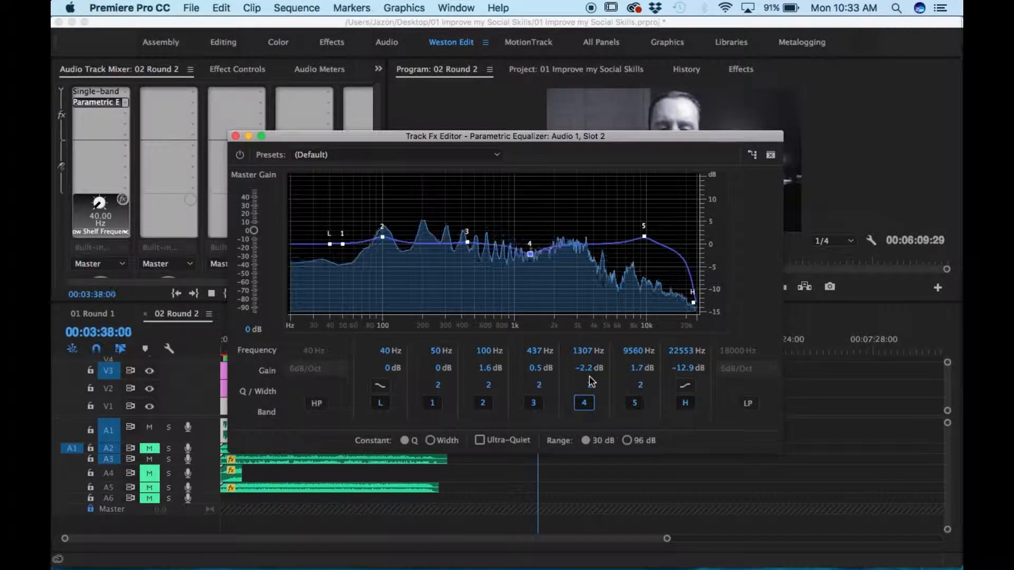
pyautogui.click(583, 385)
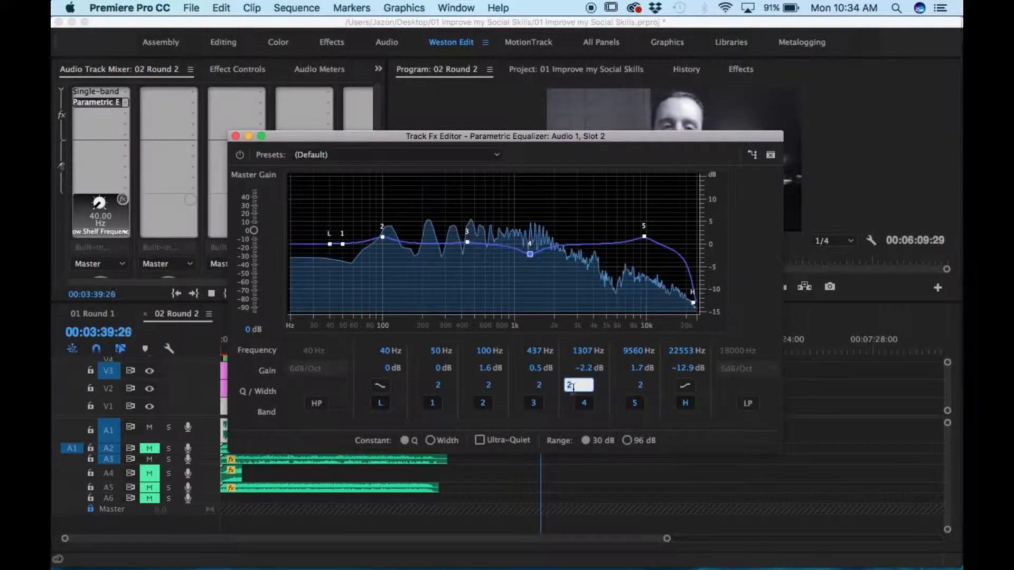
pyautogui.click(563, 371)
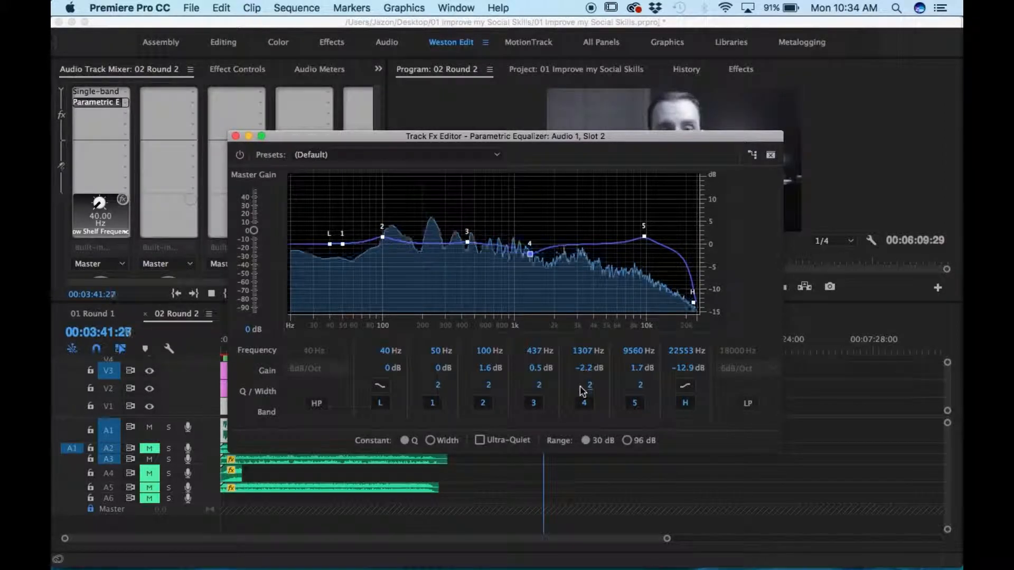
pyautogui.moveTo(592, 390); pyautogui.dragTo(634, 389)
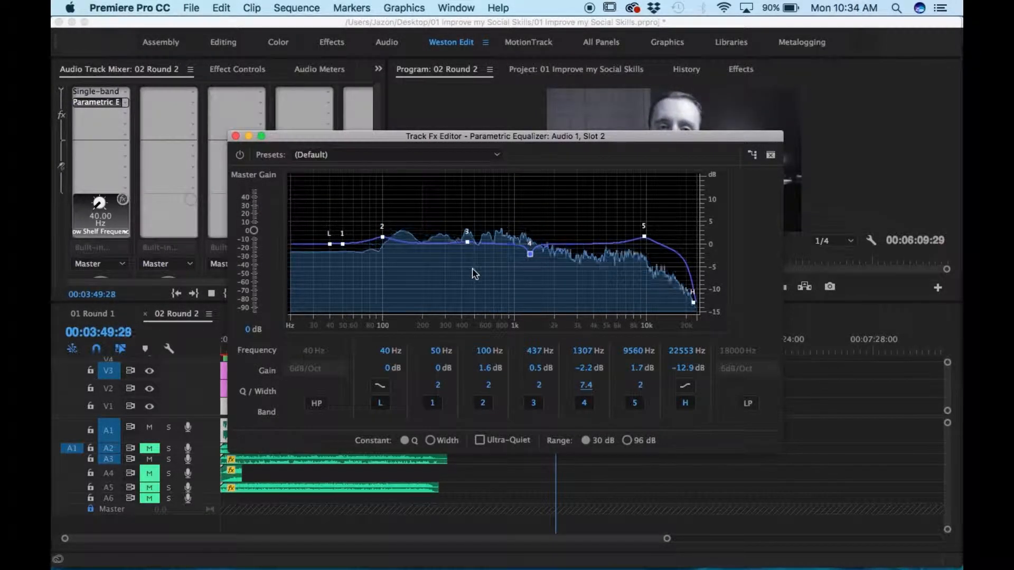
# Try the low shelf at about 21 Hz and -11.1 dB with band 1 at about 48 Hz and 2.2 dB
pyautogui.moveTo(330, 246)
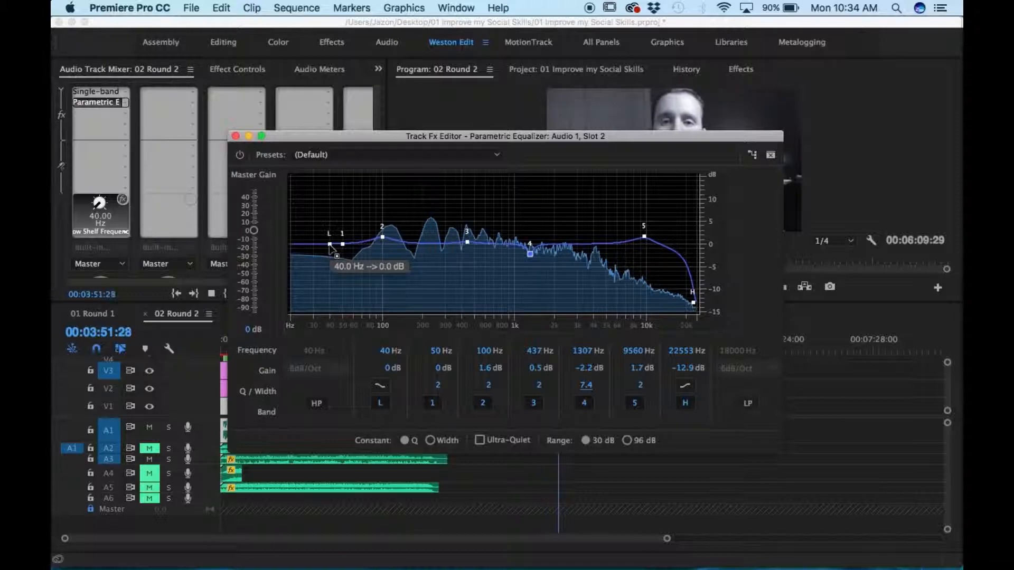
pyautogui.moveTo(330, 246); pyautogui.dragTo(292, 294)
pyautogui.moveTo(342, 244)
pyautogui.mouseDown()
pyautogui.moveTo(332, 232)
pyautogui.moveTo(341, 234)
pyautogui.mouseUp()
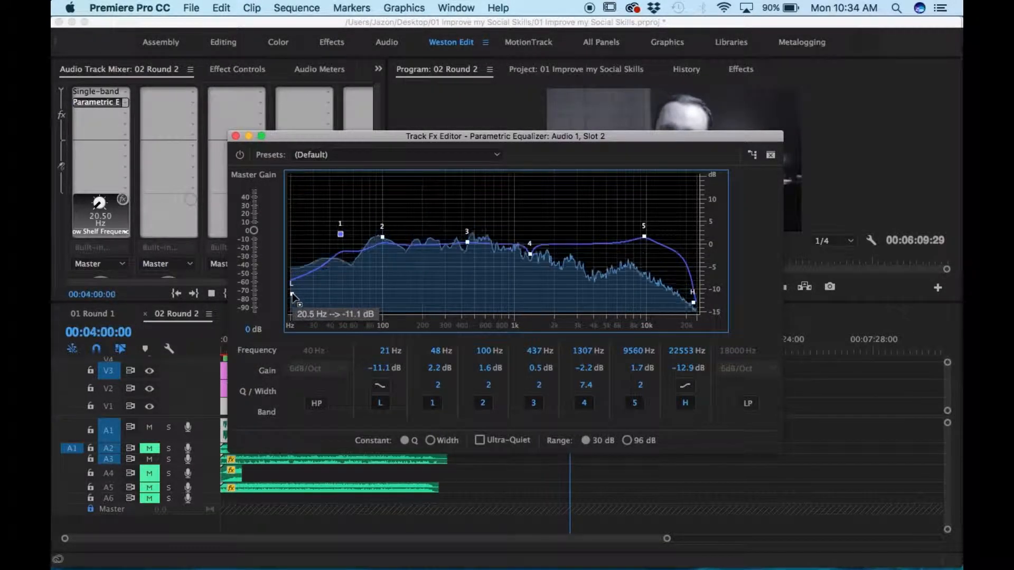
# Disable the low shelf and set band 1 to about 20 Hz at -4.1 dB and band 2 to about 97 Hz at 2.1 dB
pyautogui.click(380, 403)
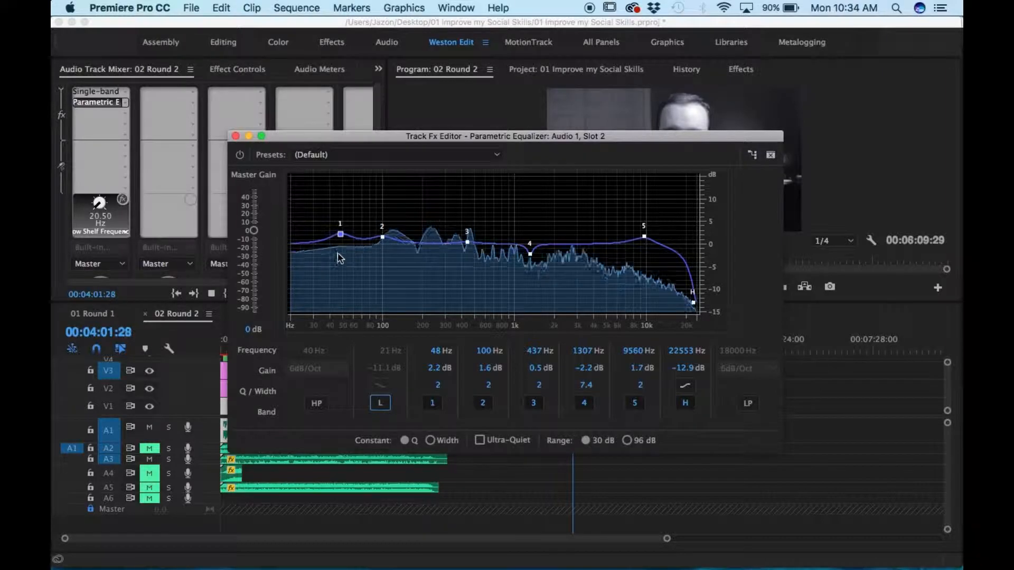
pyautogui.moveTo(340, 235); pyautogui.dragTo(313, 236)
pyautogui.moveTo(247, 260); pyautogui.dragTo(263, 315)
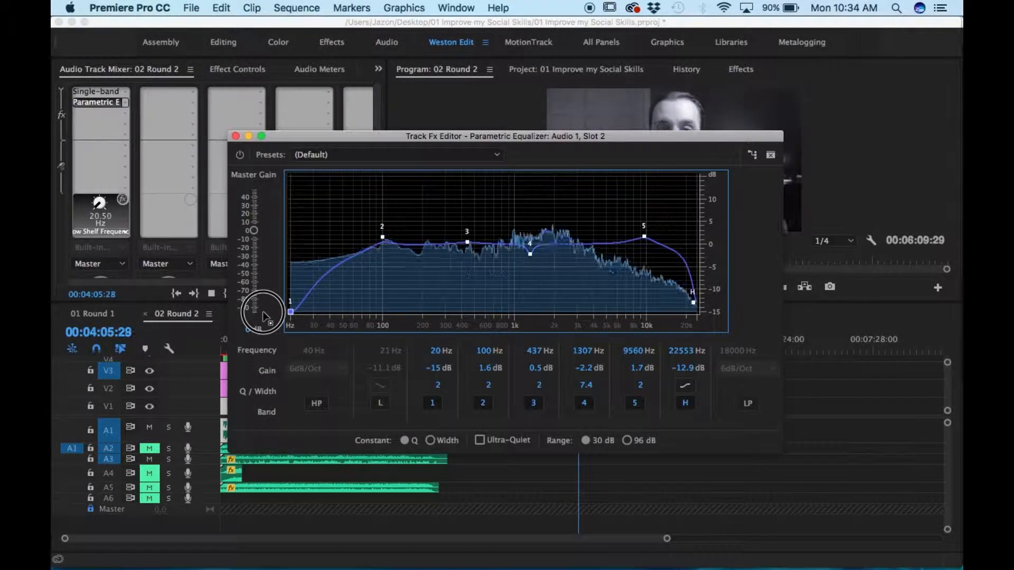
pyautogui.moveTo(383, 239)
pyautogui.mouseDown()
pyautogui.moveTo(367, 236)
pyautogui.moveTo(381, 235)
pyautogui.mouseUp()
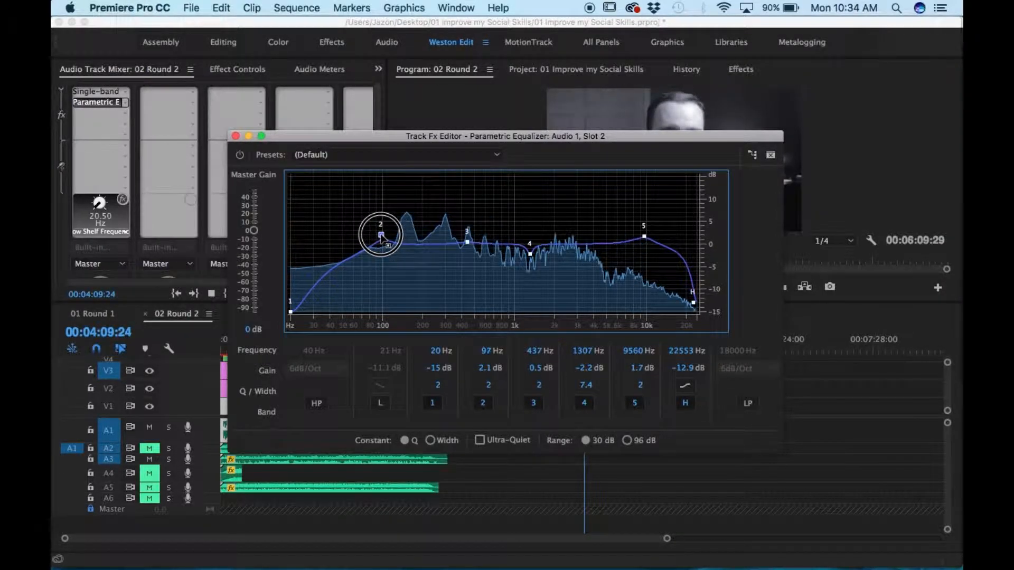
pyautogui.moveTo(291, 311); pyautogui.dragTo(290, 262)
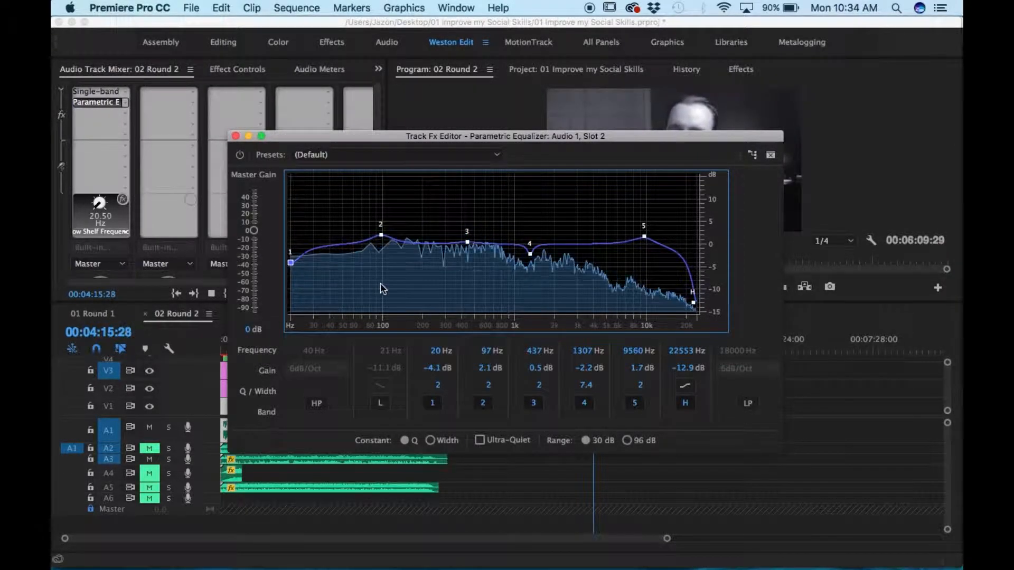
pyautogui.moveTo(381, 235)
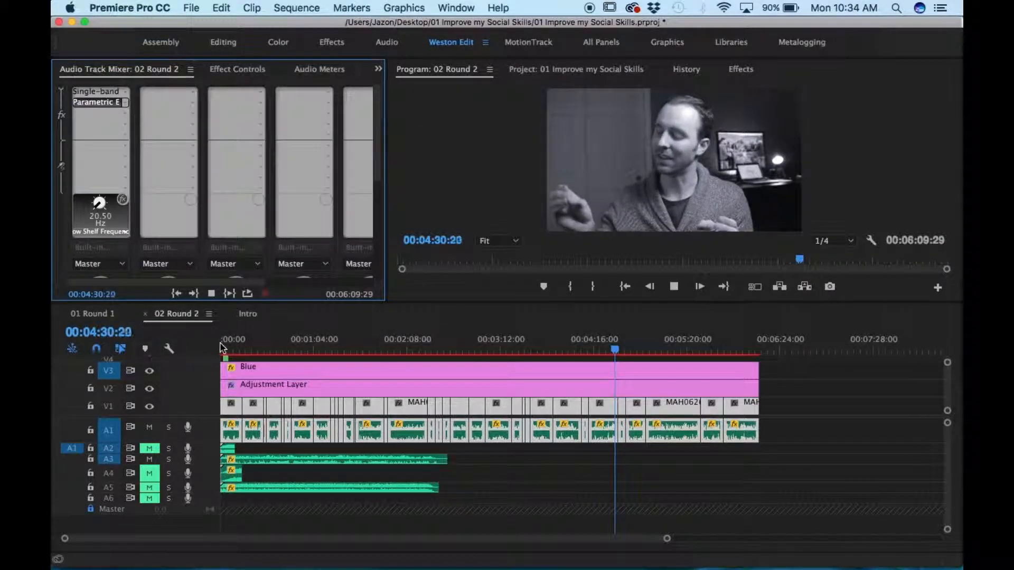
# Zoom the timeline in on the sequence's opening and place the playhead at 00:00:00:00
pyautogui.click(227, 349)
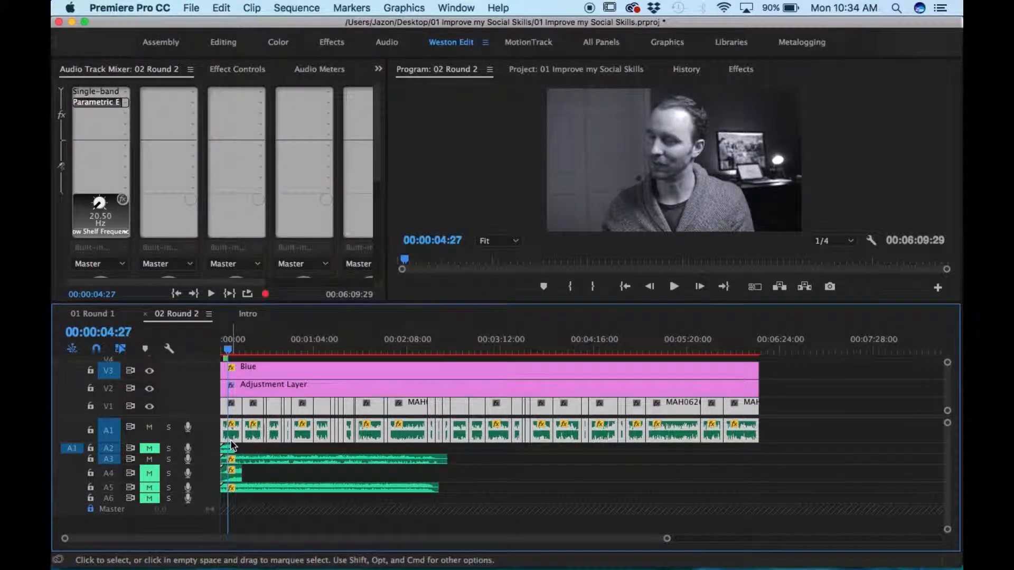
pyautogui.press('=')
pyautogui.press('=')
pyautogui.press('=')
pyautogui.press('=')
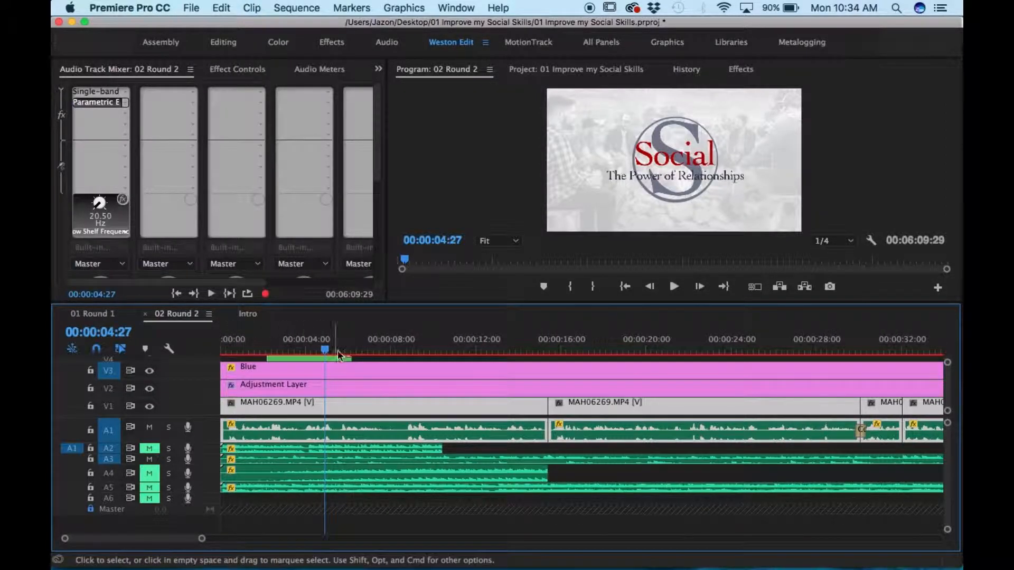
pyautogui.moveTo(322, 349); pyautogui.dragTo(208, 363)
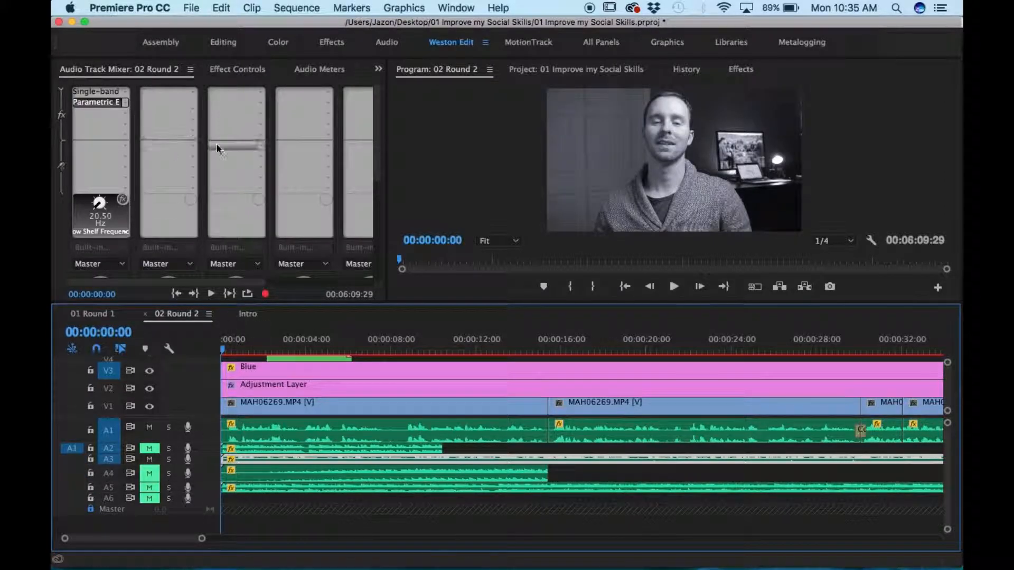
# Add a Simple Parametric EQ effect to the Audio 3 track
pyautogui.scroll(-2, 221, 193)
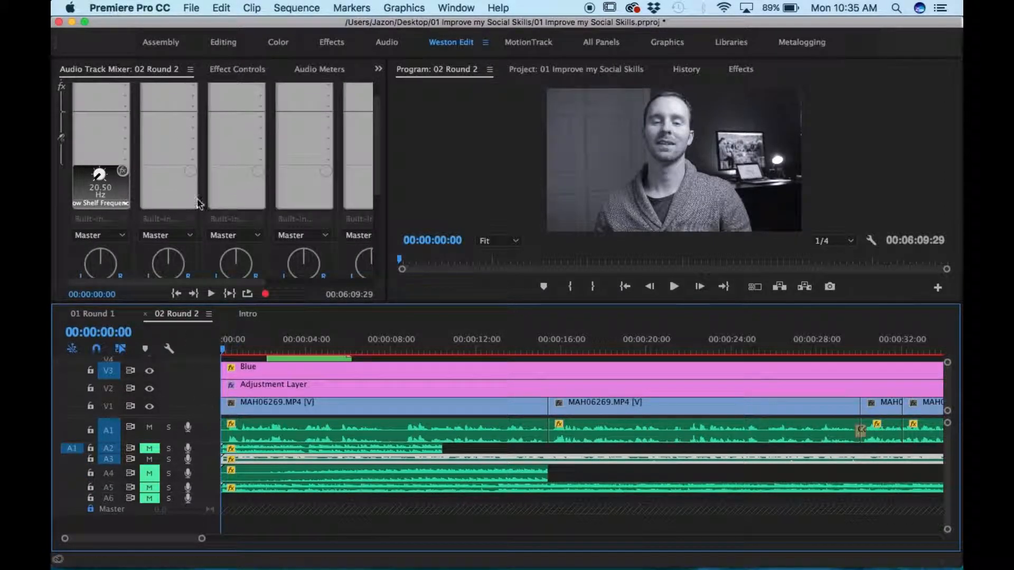
pyautogui.scroll(2, 233, 144)
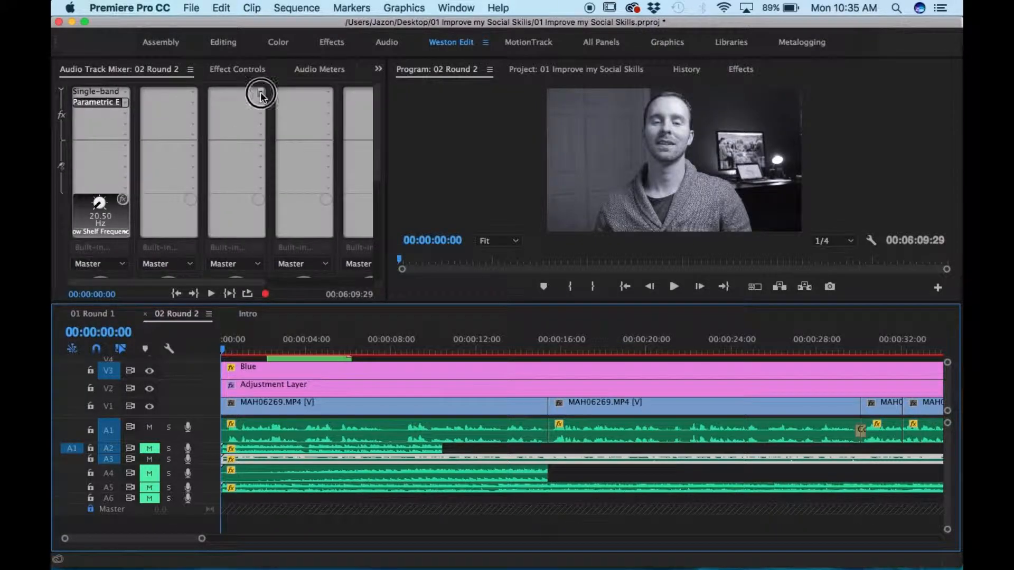
pyautogui.click(261, 92)
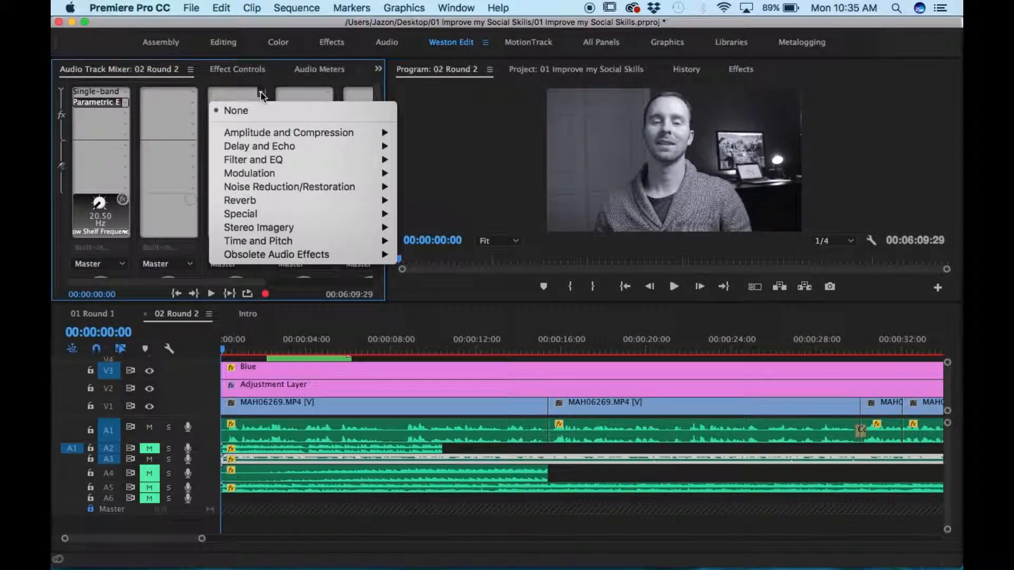
pyautogui.moveTo(298, 160)
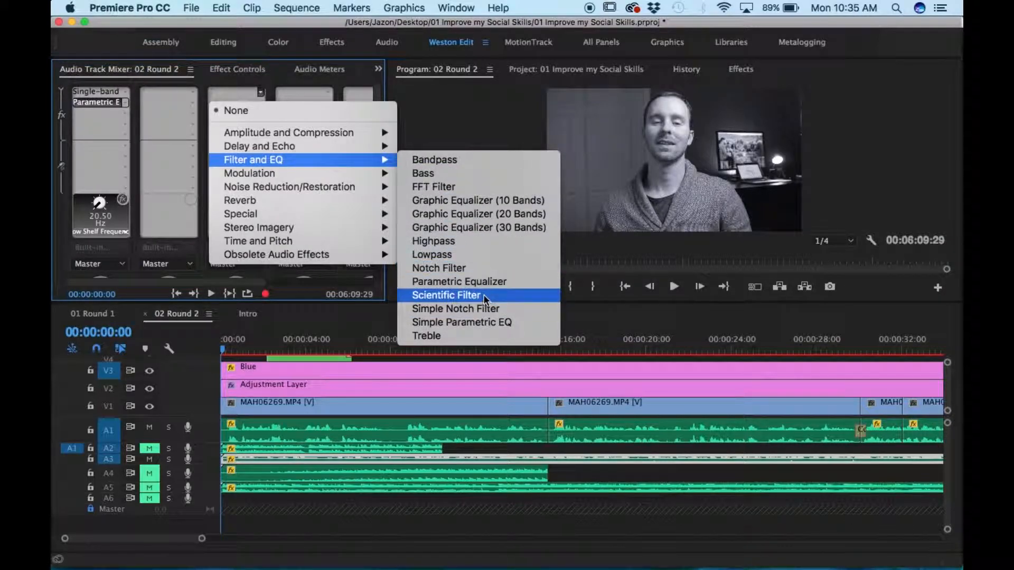
pyautogui.click(494, 322)
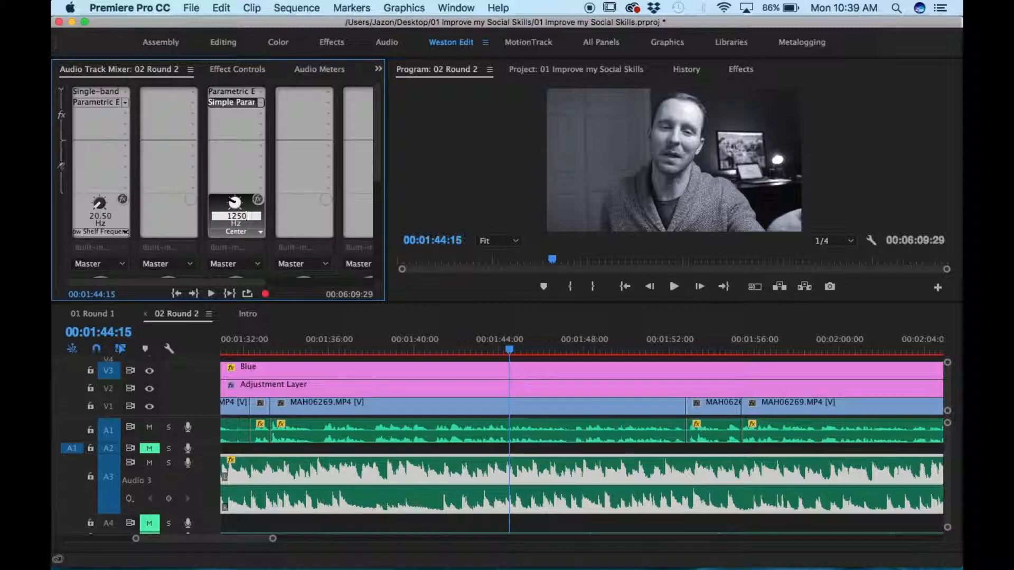
# Set the Simple Parametric EQ on Audio 3 to a 1250 Hz center, a Q of 4.00 and a boost of -10 dB
pyautogui.click(246, 236)
pyautogui.click(242, 264)
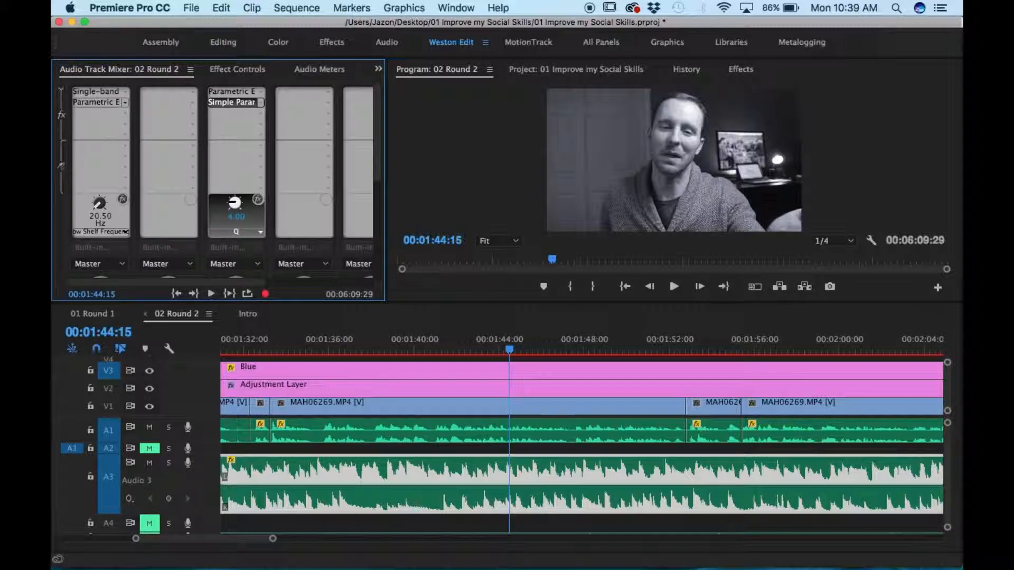
pyautogui.click(243, 233)
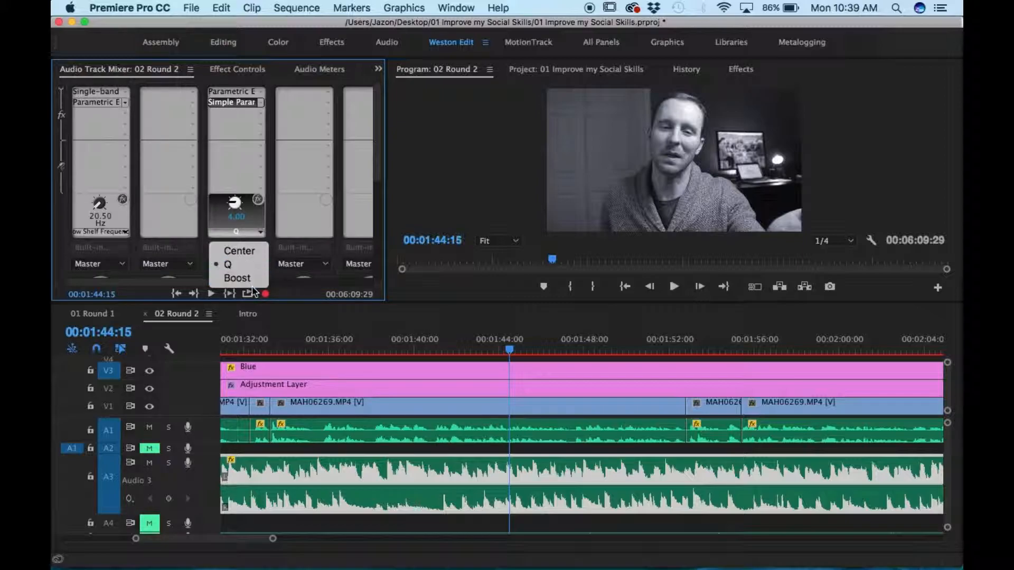
pyautogui.click(237, 278)
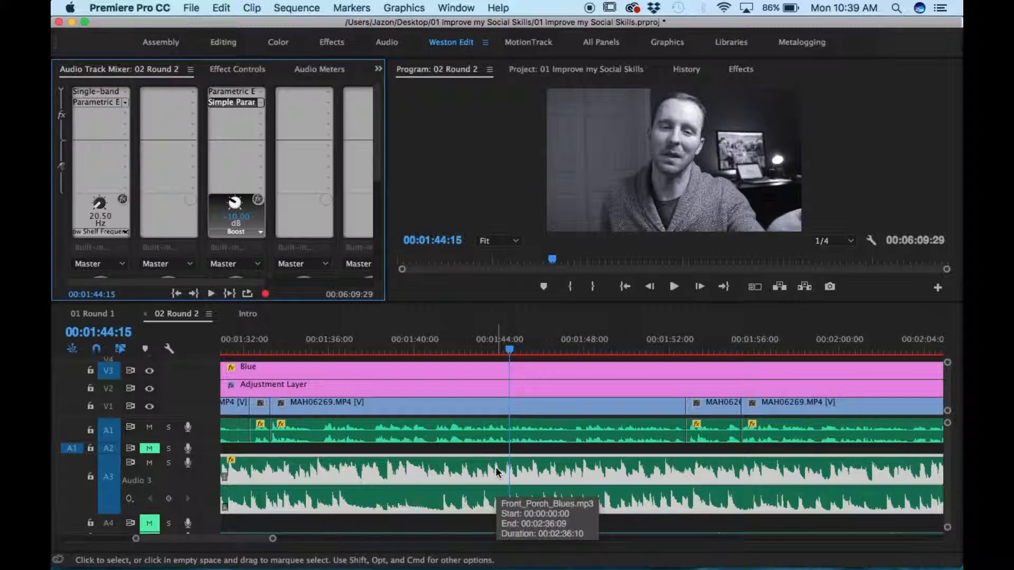
# Mute the Audio 3 track and play the sequence from 00:01:44:15 to hear the voice without the music
pyautogui.click(150, 463)
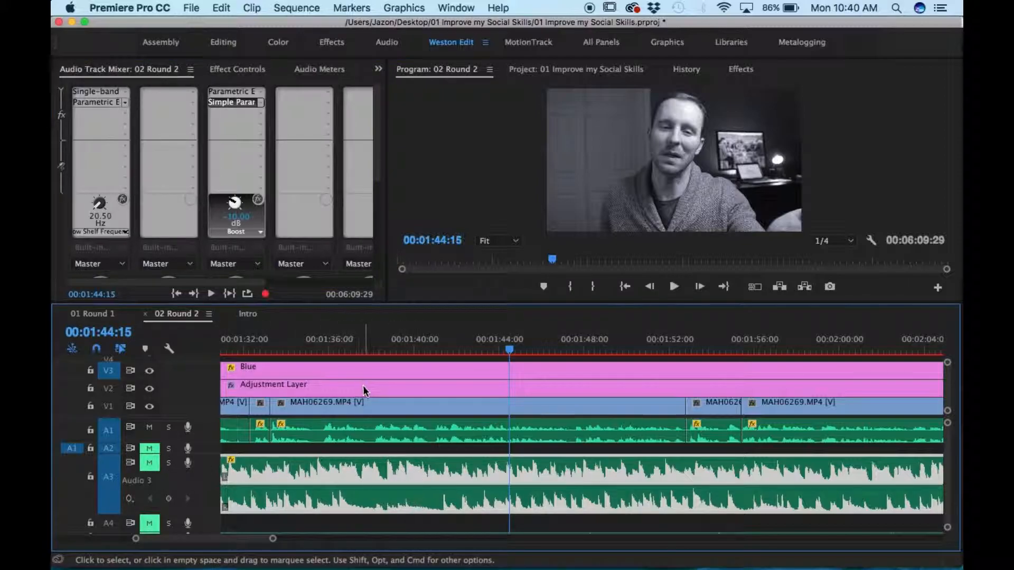
pyautogui.press('space')
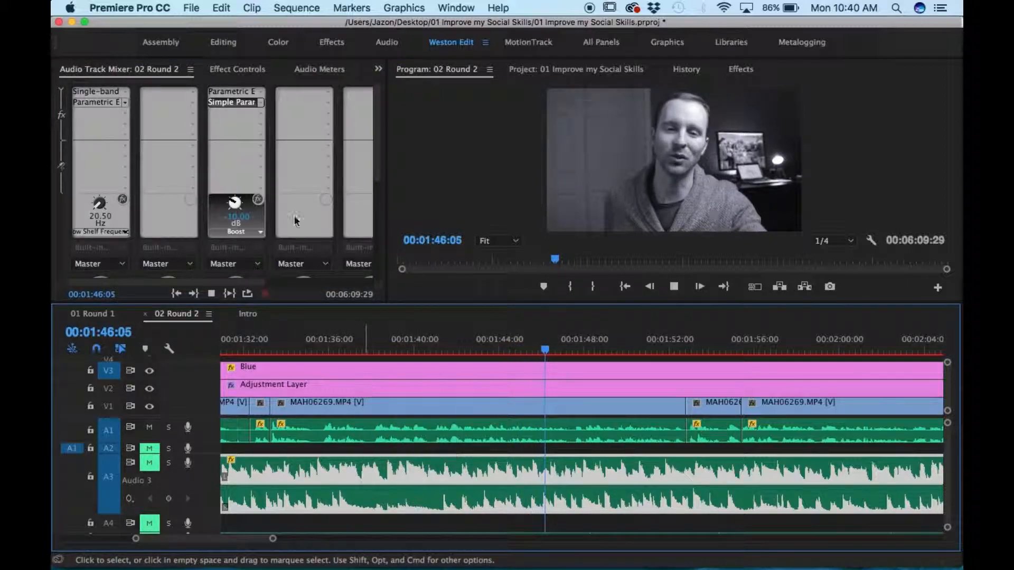
pyautogui.click(239, 69)
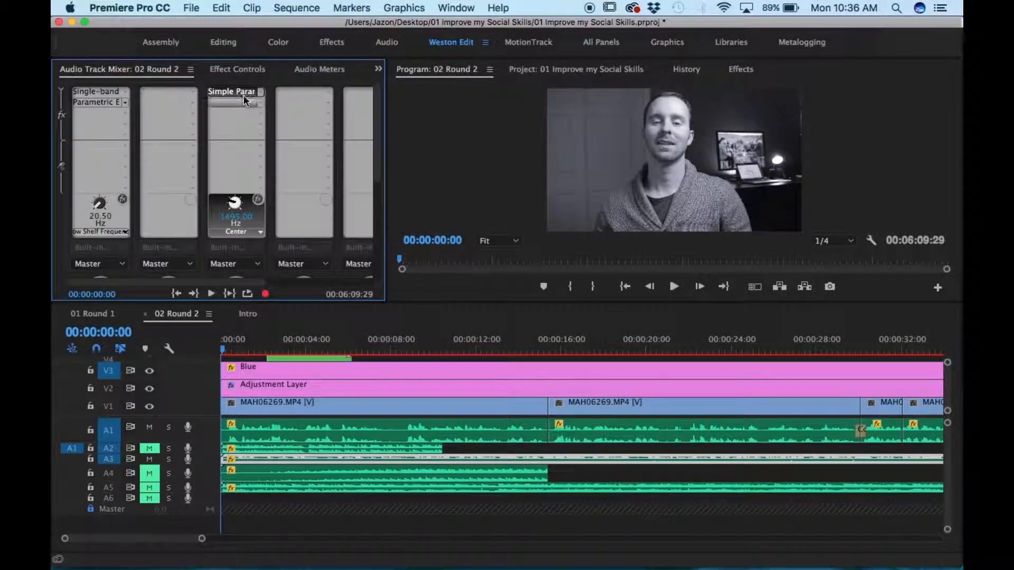
# Replace the Simple Parametric EQ on Audio 3 with a Parametric Equalizer and open its editor
pyautogui.click(244, 95)
pyautogui.moveTo(249, 156)
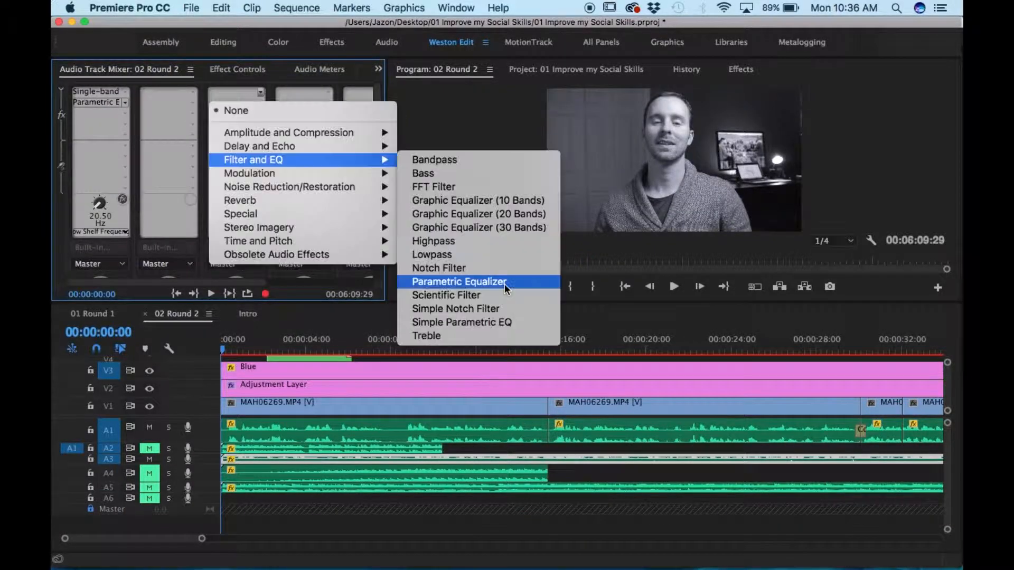
pyautogui.click(505, 284)
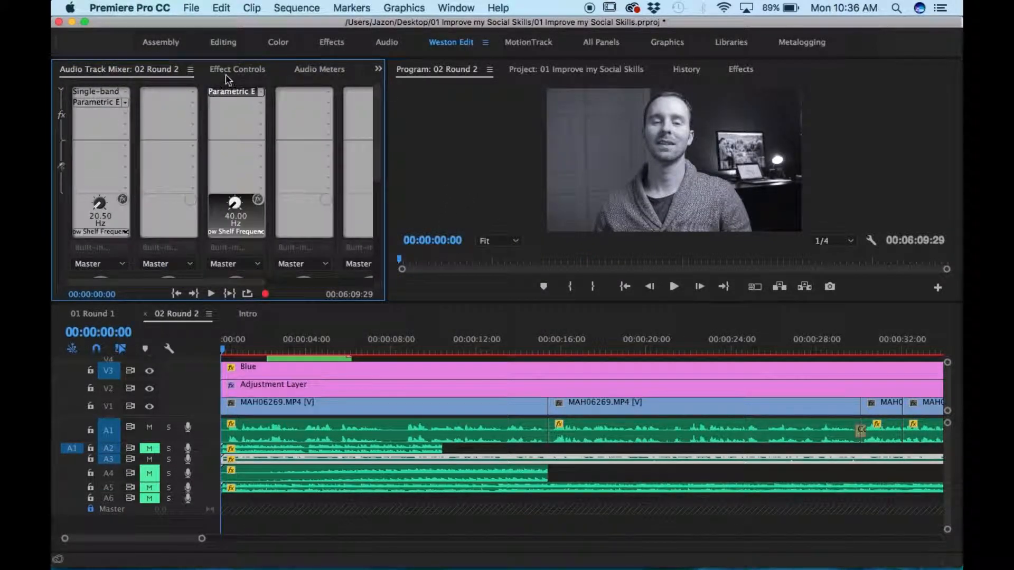
pyautogui.doubleClick(231, 91)
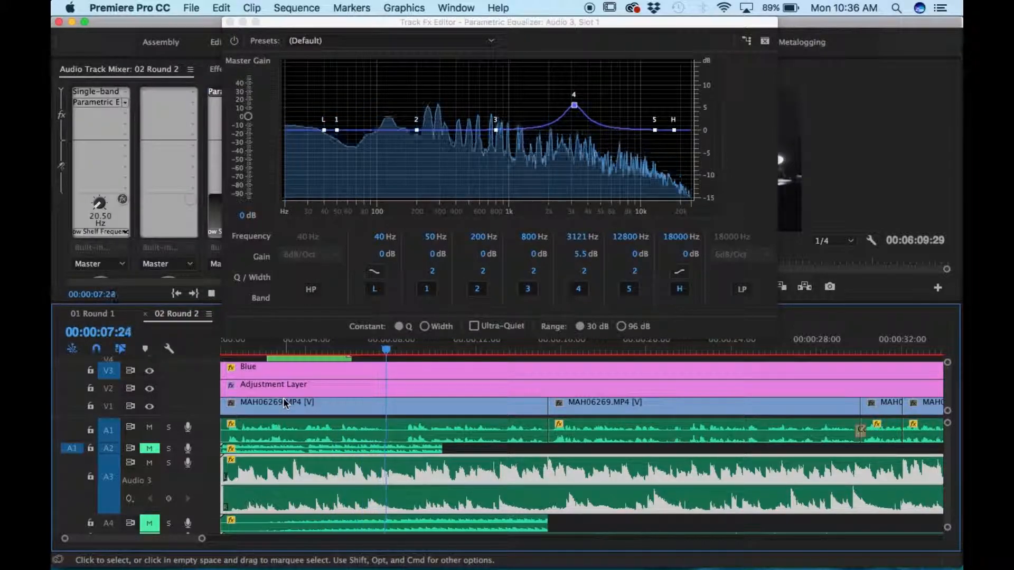
# Shape the Audio 3 curve with band 4 at about 3856 Hz, -13.7 dB, band 2 at about 106 Hz, -14.2 dB, and band 3 at about 775 Hz, 0.5 dB
pyautogui.moveTo(573, 106); pyautogui.dragTo(586, 194)
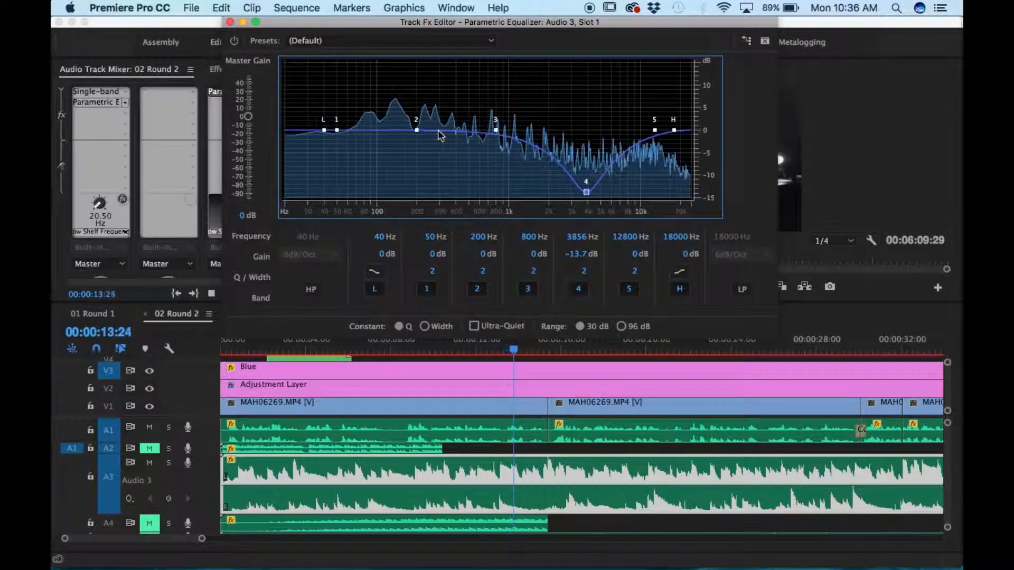
pyautogui.moveTo(418, 132); pyautogui.dragTo(385, 154)
pyautogui.moveTo(387, 189); pyautogui.dragTo(380, 194)
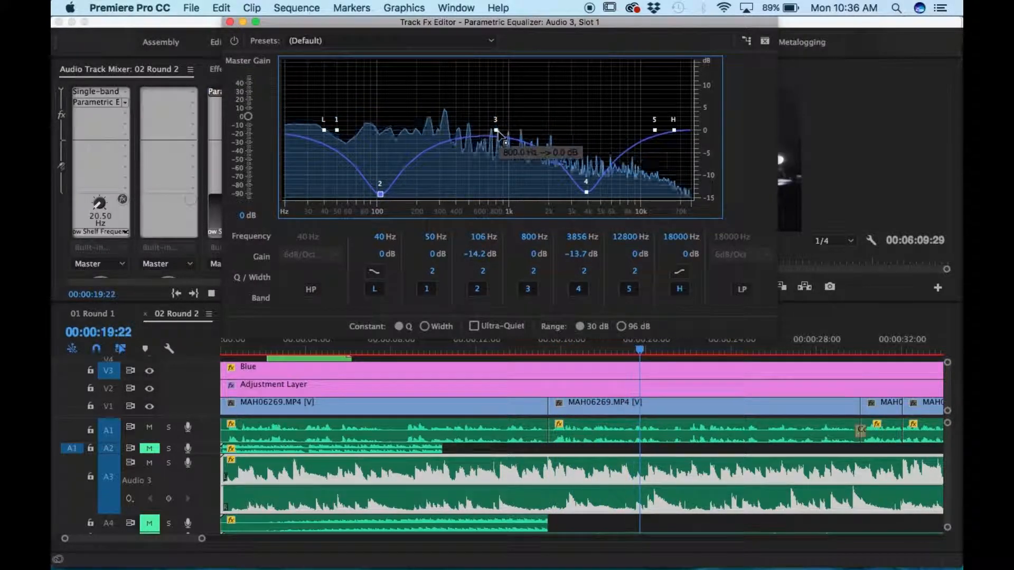
pyautogui.moveTo(494, 149); pyautogui.dragTo(494, 128)
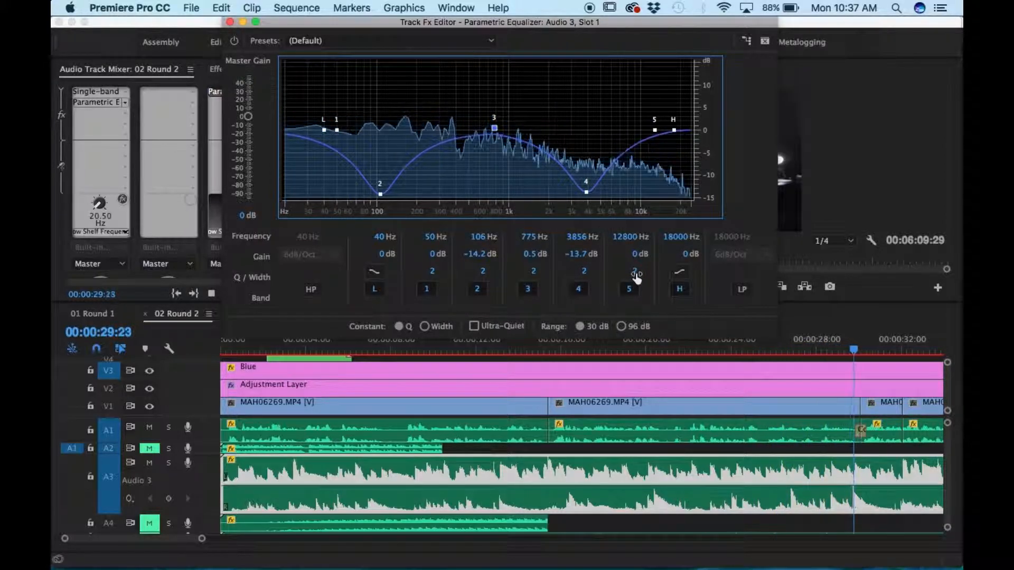
# Narrow band 4 to a Q of 4 and move its cut to about 1498 Hz at -12 dB
pyautogui.moveTo(579, 274)
pyautogui.mouseDown()
pyautogui.moveTo(602, 280)
pyautogui.moveTo(596, 270)
pyautogui.mouseUp()
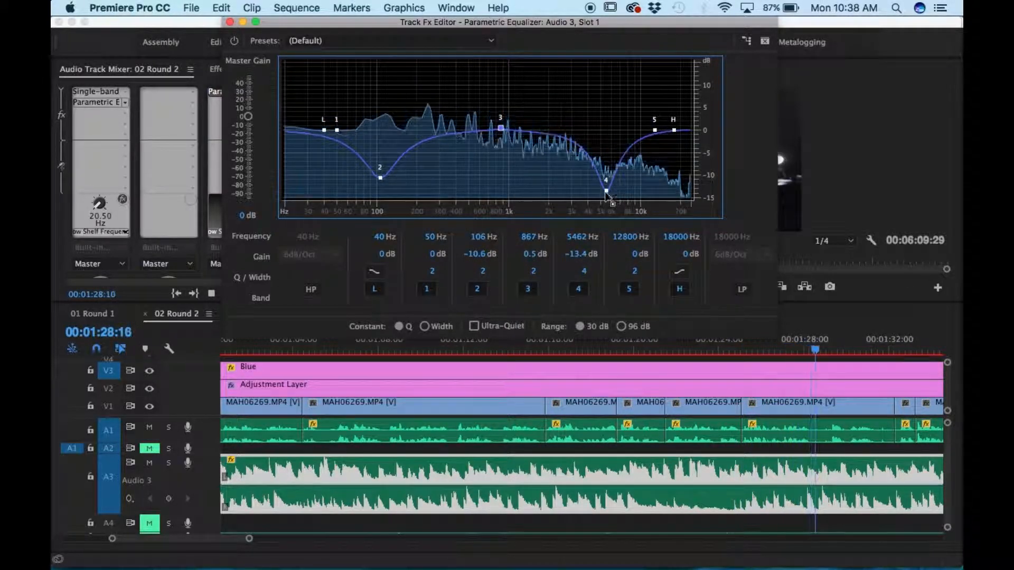
pyautogui.moveTo(606, 190); pyautogui.dragTo(532, 183)
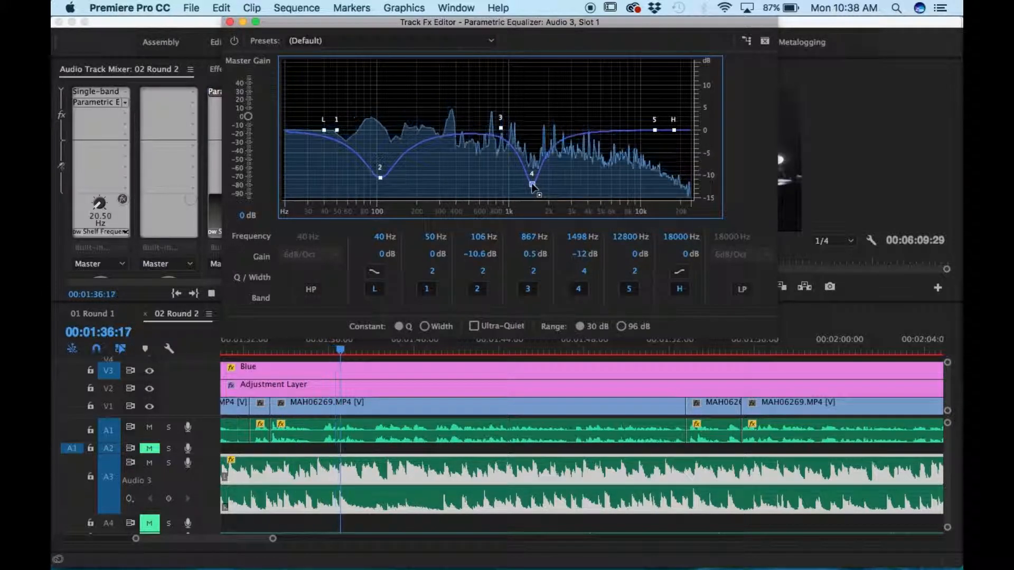